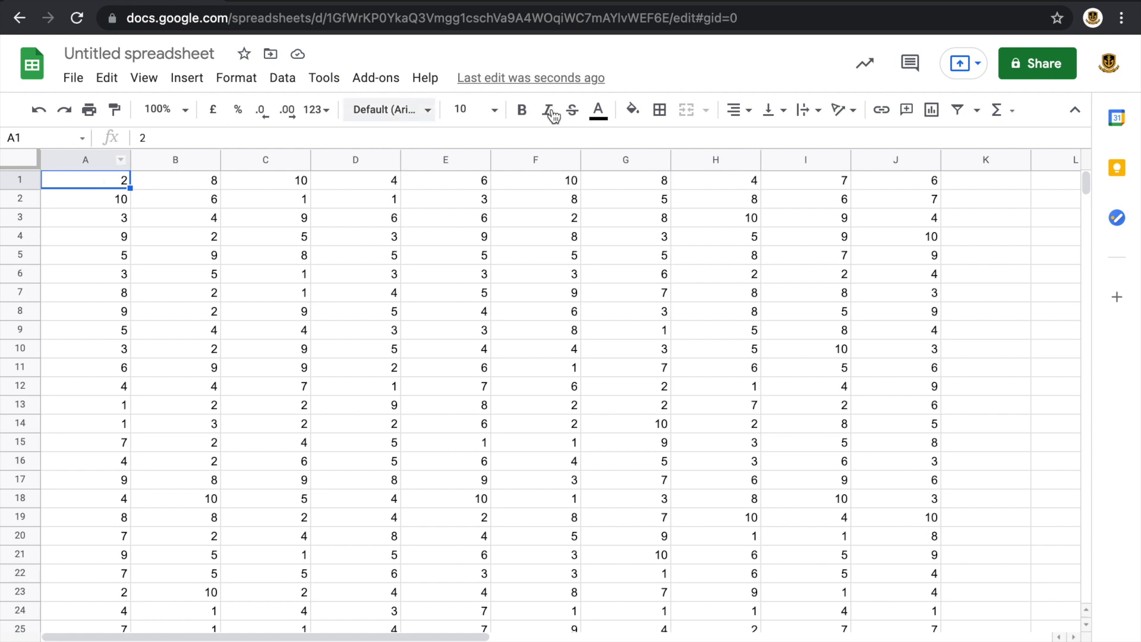
Step: Fill cell A1 with bright green and cell E1 with yellow
{"action": "left_click", "coordinate": [631, 110]}
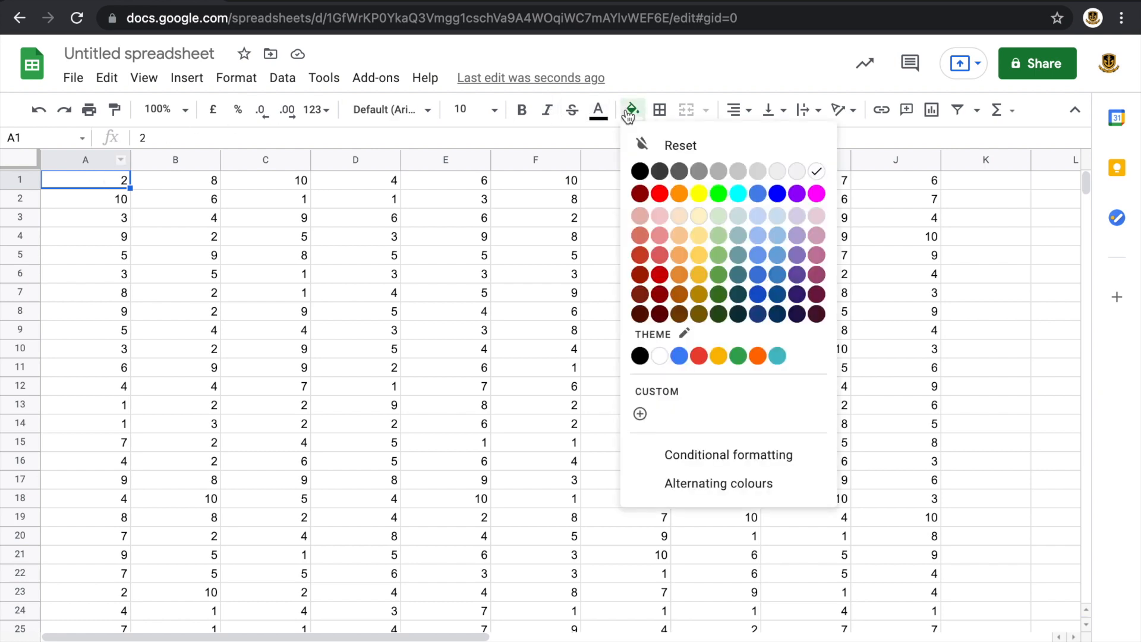
{"action": "left_click", "coordinate": [719, 194]}
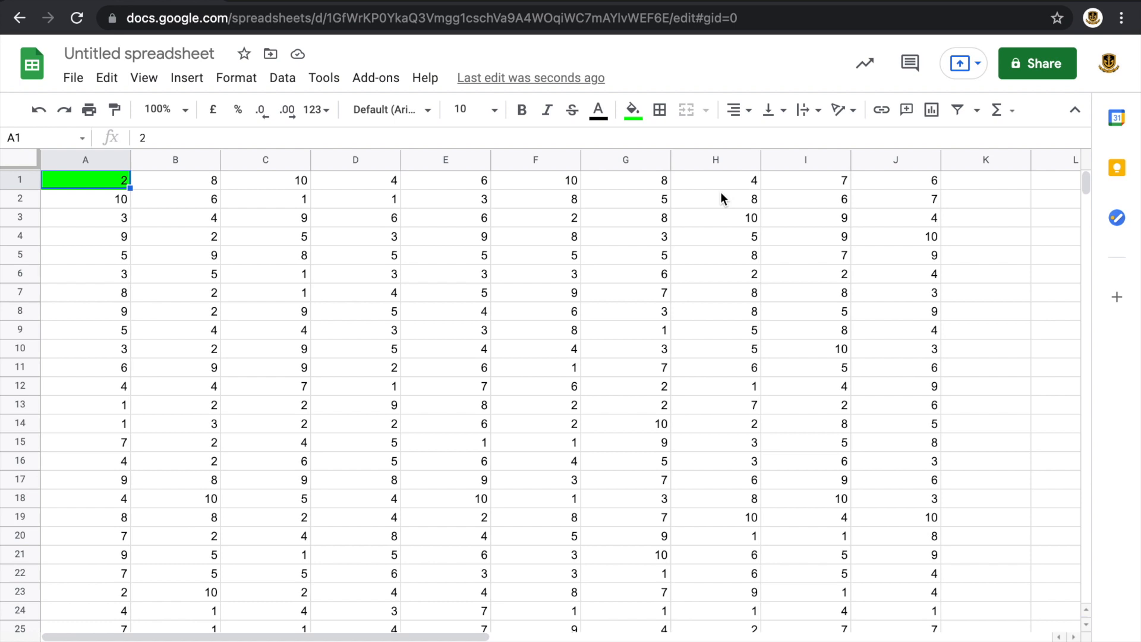
{"action": "left_click", "coordinate": [474, 184]}
{"action": "left_click", "coordinate": [633, 110]}
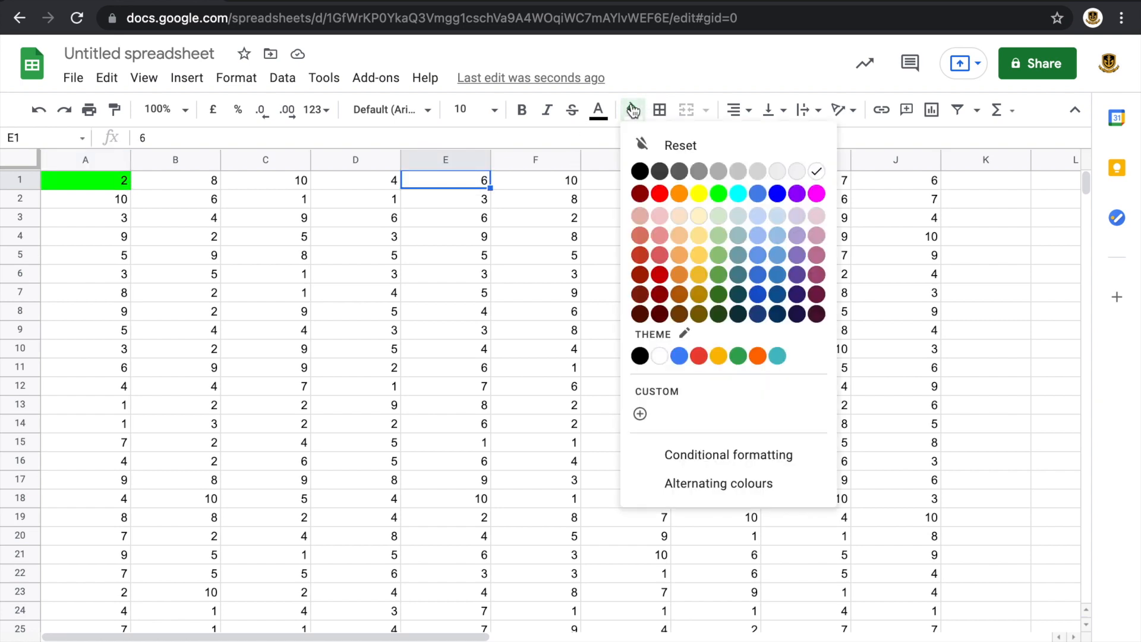
{"action": "left_click", "coordinate": [699, 196]}
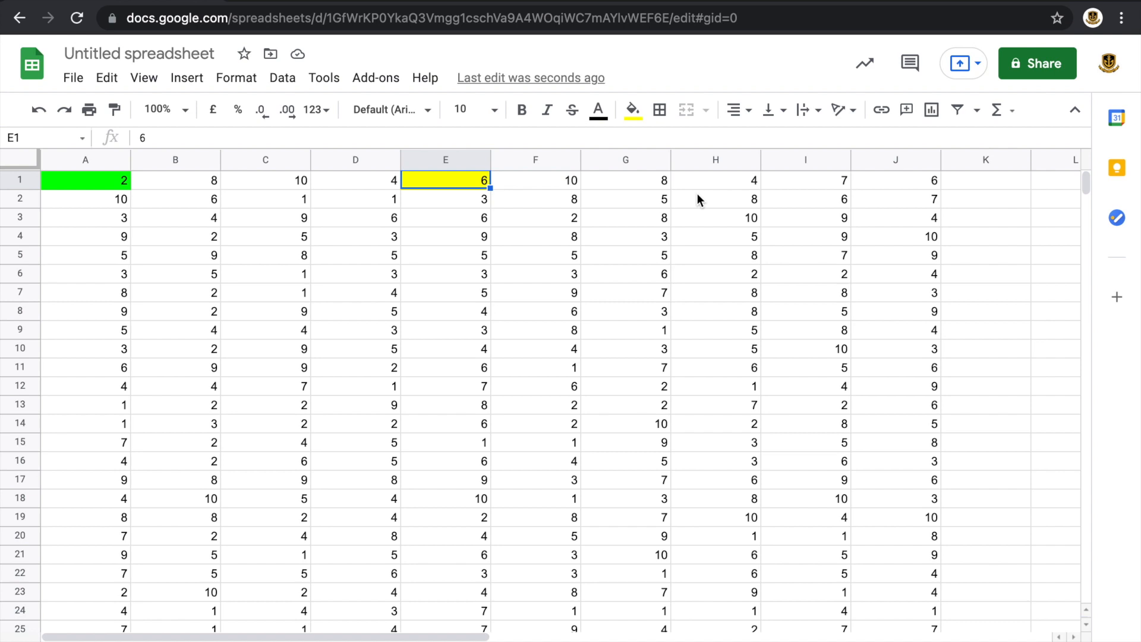
Step: Fill cell B1 with magenta and cell C1 with red
{"action": "left_click", "coordinate": [189, 187]}
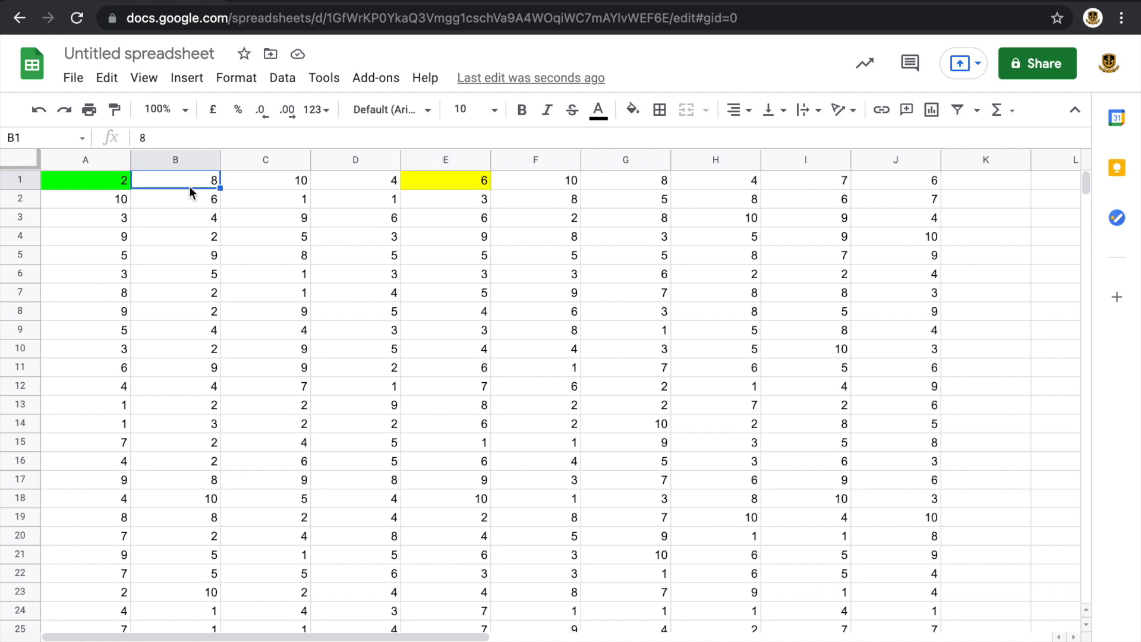
{"action": "left_click", "coordinate": [634, 116]}
{"action": "left_click", "coordinate": [820, 192]}
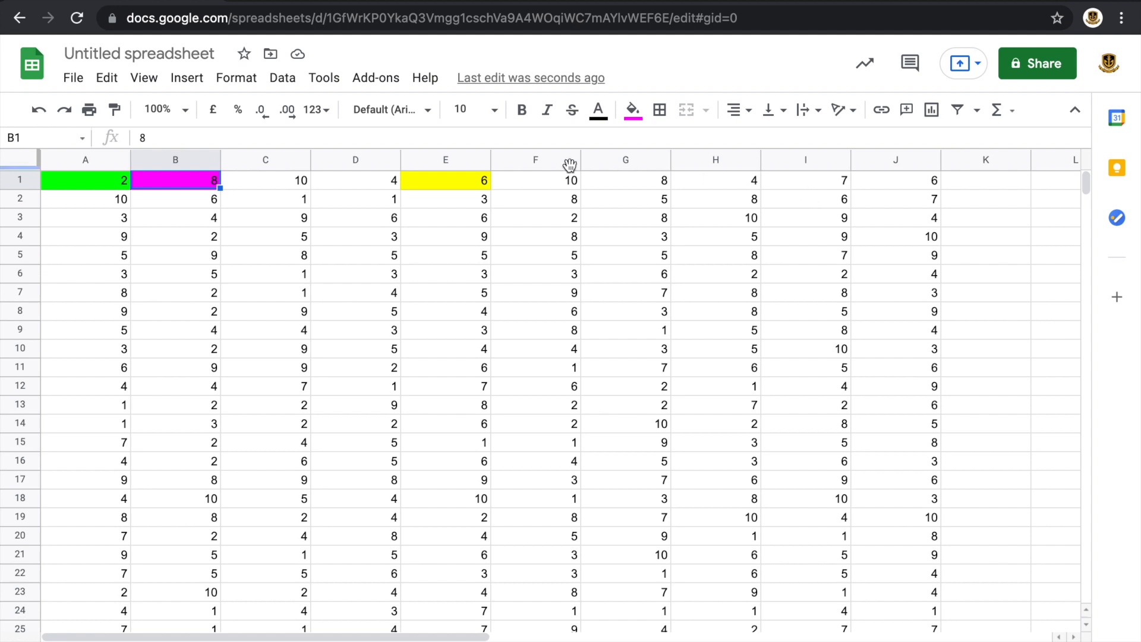
{"action": "left_click", "coordinate": [279, 184]}
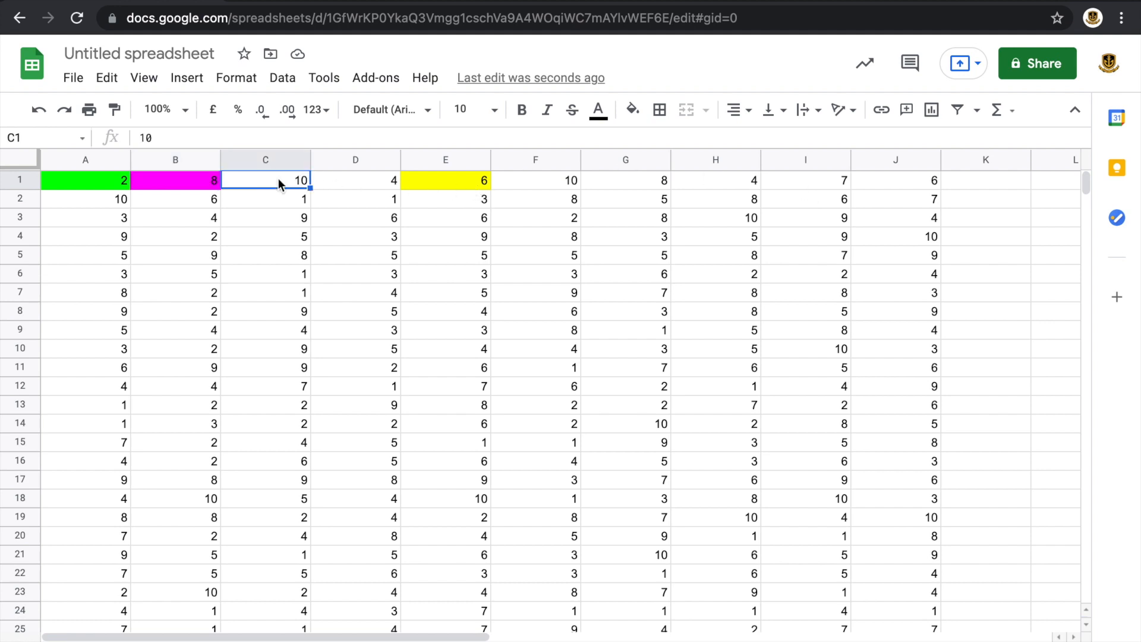
{"action": "left_click", "coordinate": [633, 109]}
{"action": "left_click", "coordinate": [660, 193]}
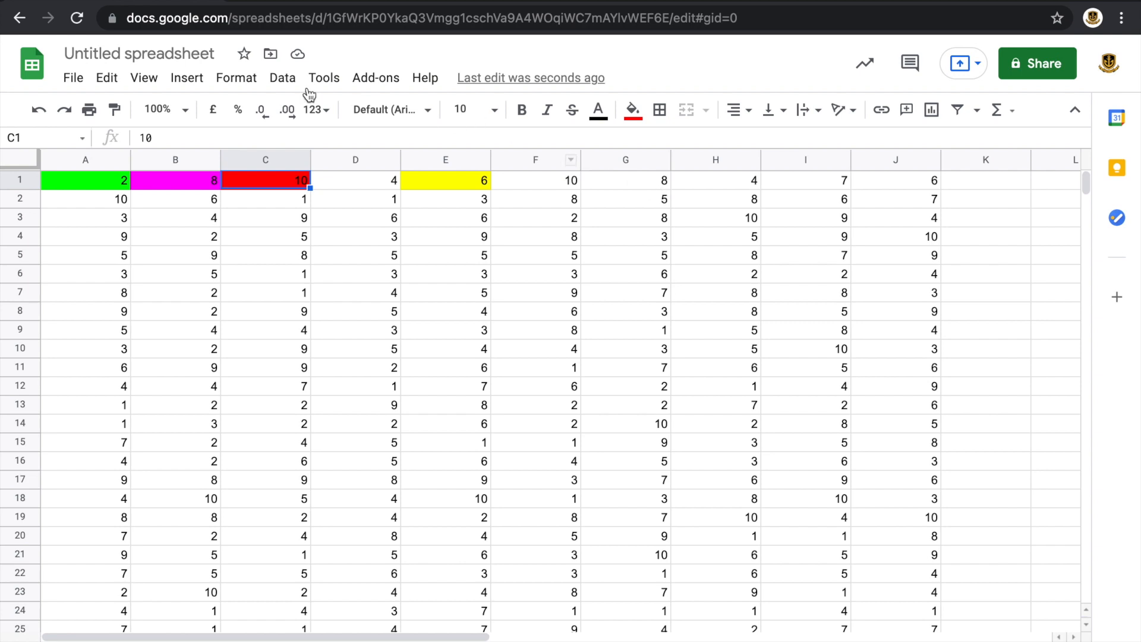
Step: Start a conditional formatting rule and set its range to A1:J30
{"action": "left_click", "coordinate": [223, 82]}
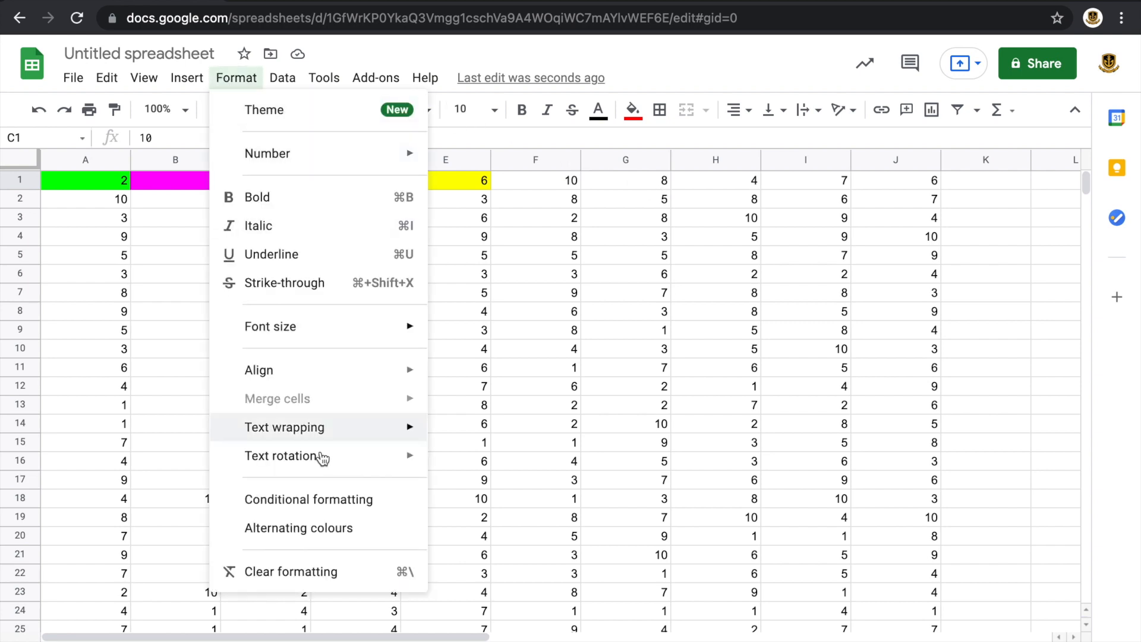
{"action": "left_click", "coordinate": [309, 500]}
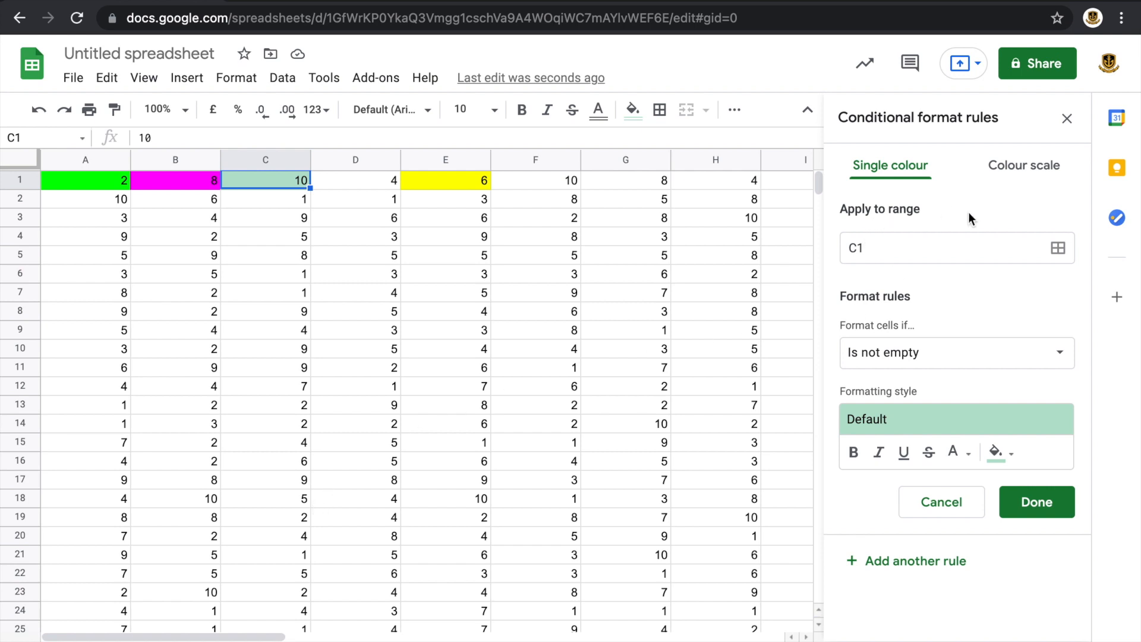
{"action": "left_click", "coordinate": [1059, 257]}
{"action": "left_click", "coordinate": [487, 336]}
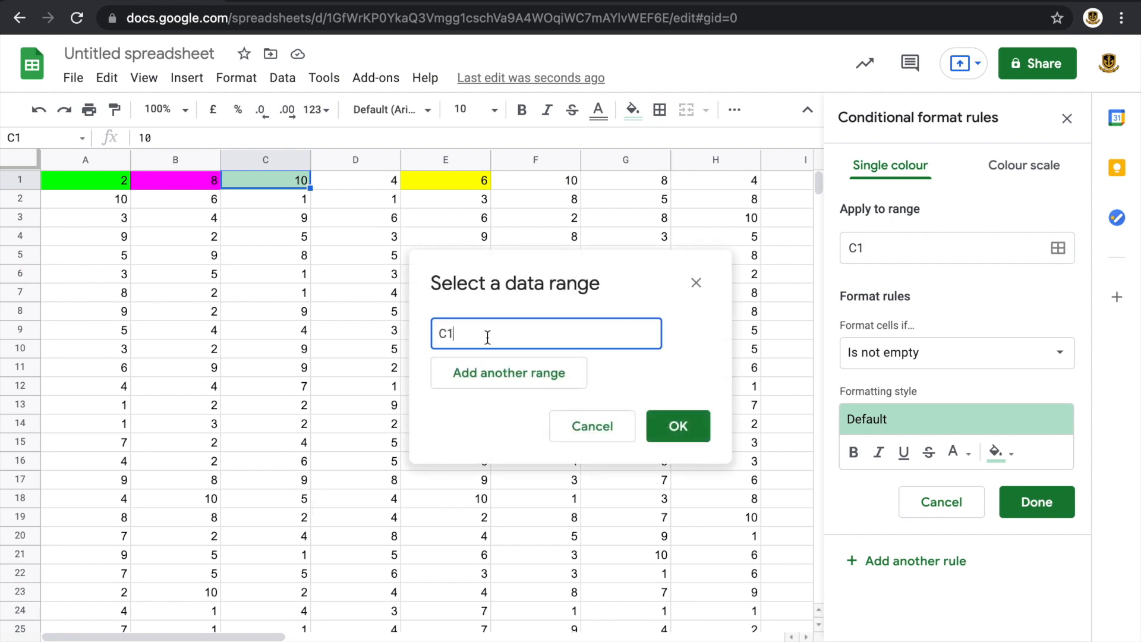
{"action": "key", "text": "BackSpace"}
{"action": "key", "text": "BackSpace"}
{"action": "left_click", "coordinate": [95, 178]}
{"action": "scroll", "coordinate": [734, 537], "scroll_direction": "down", "scroll_amount": 2}
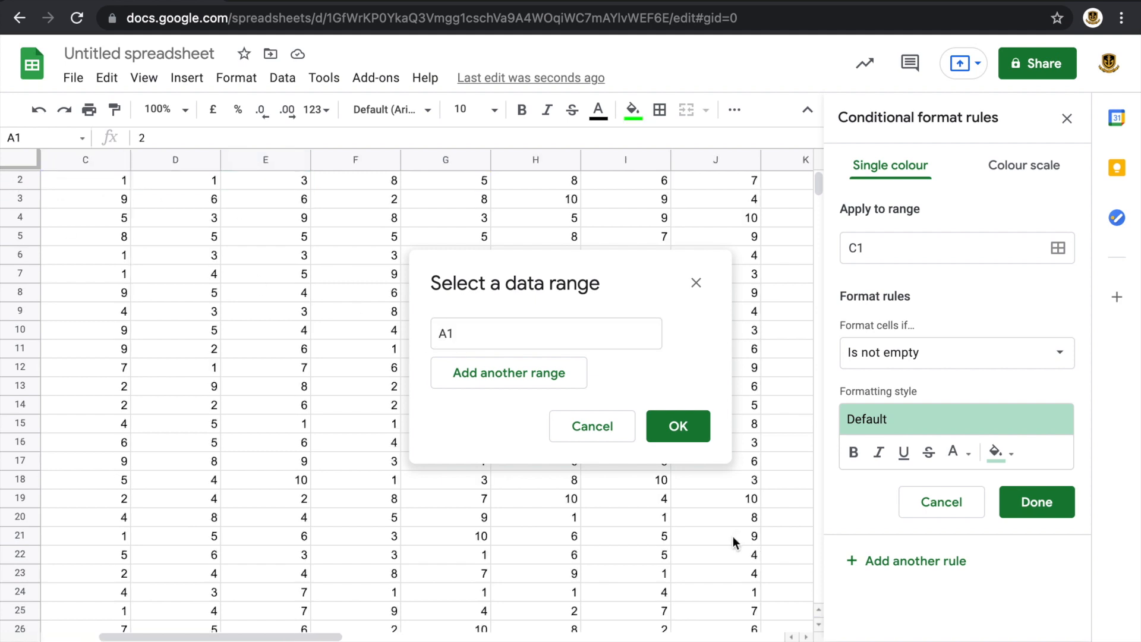
{"action": "scroll", "coordinate": [733, 536], "scroll_direction": "right", "scroll_amount": 4}
{"action": "scroll", "coordinate": [733, 536], "scroll_direction": "left", "scroll_amount": 2}
{"action": "scroll", "coordinate": [733, 536], "scroll_direction": "down", "scroll_amount": 2}
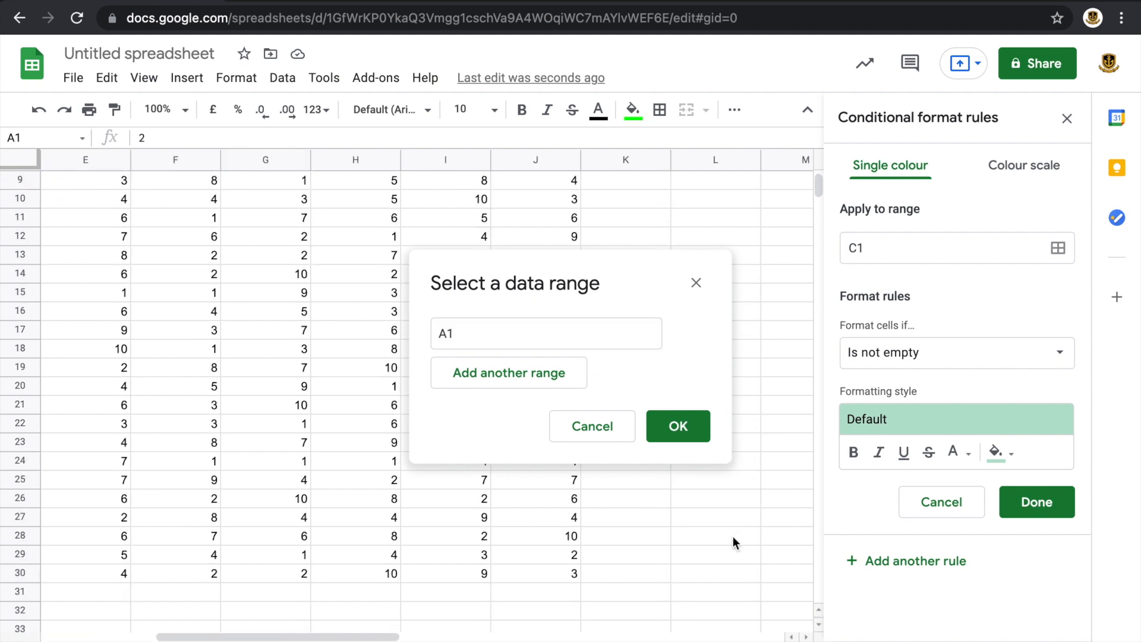
{"action": "left_click", "coordinate": [557, 579], "text": "shift"}
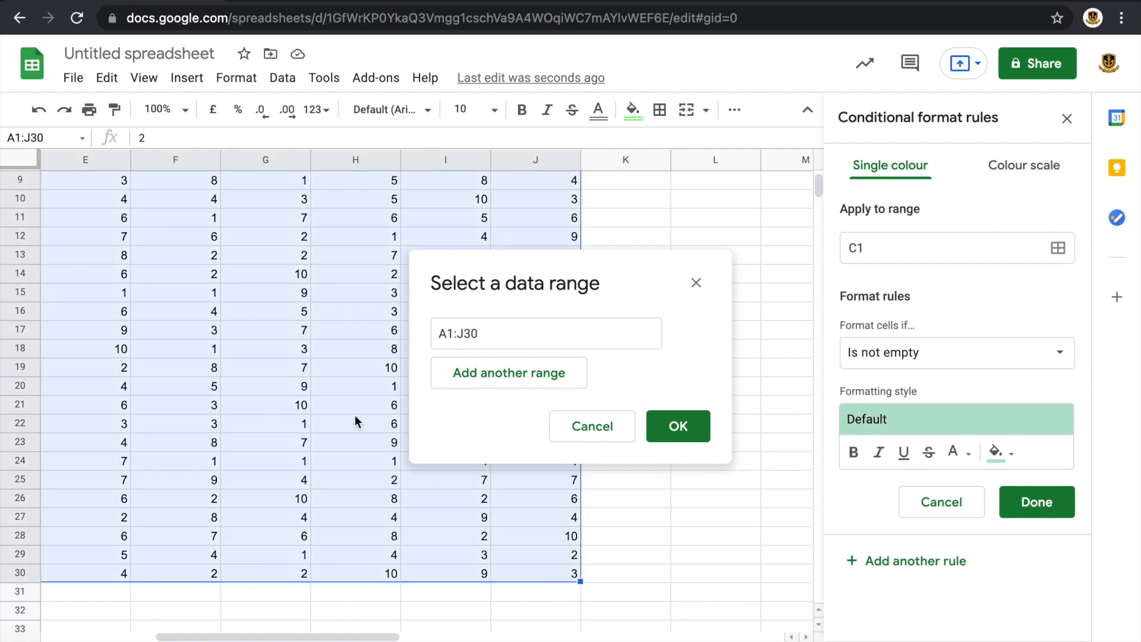
{"action": "scroll", "coordinate": [355, 415], "scroll_direction": "up", "scroll_amount": 4}
{"action": "scroll", "coordinate": [355, 415], "scroll_direction": "left", "scroll_amount": 4}
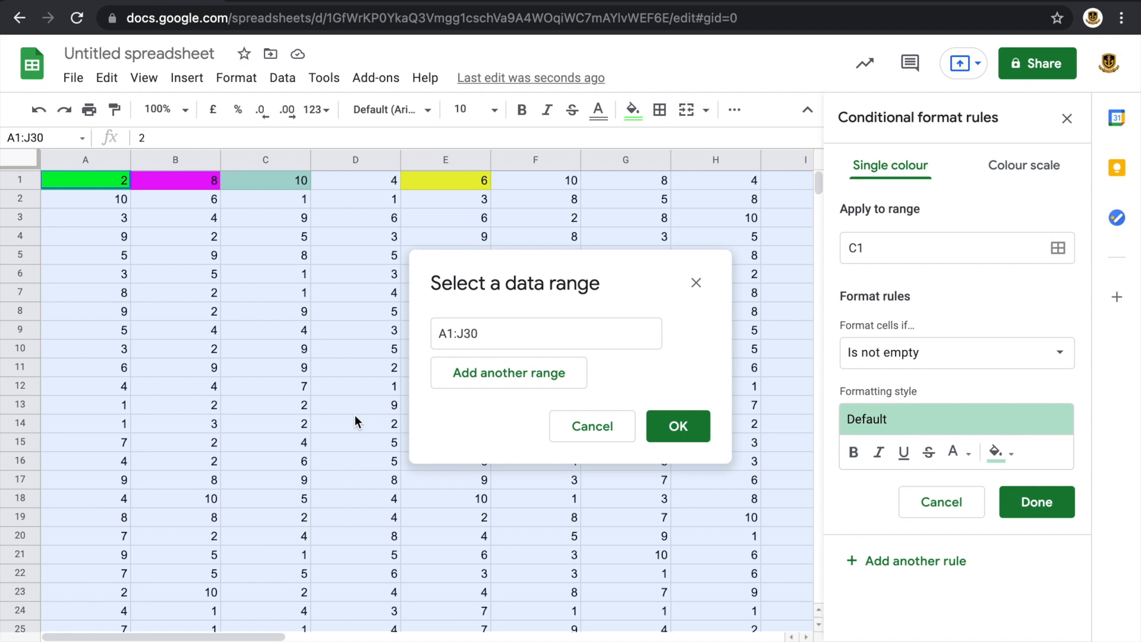
{"action": "left_click", "coordinate": [677, 431]}
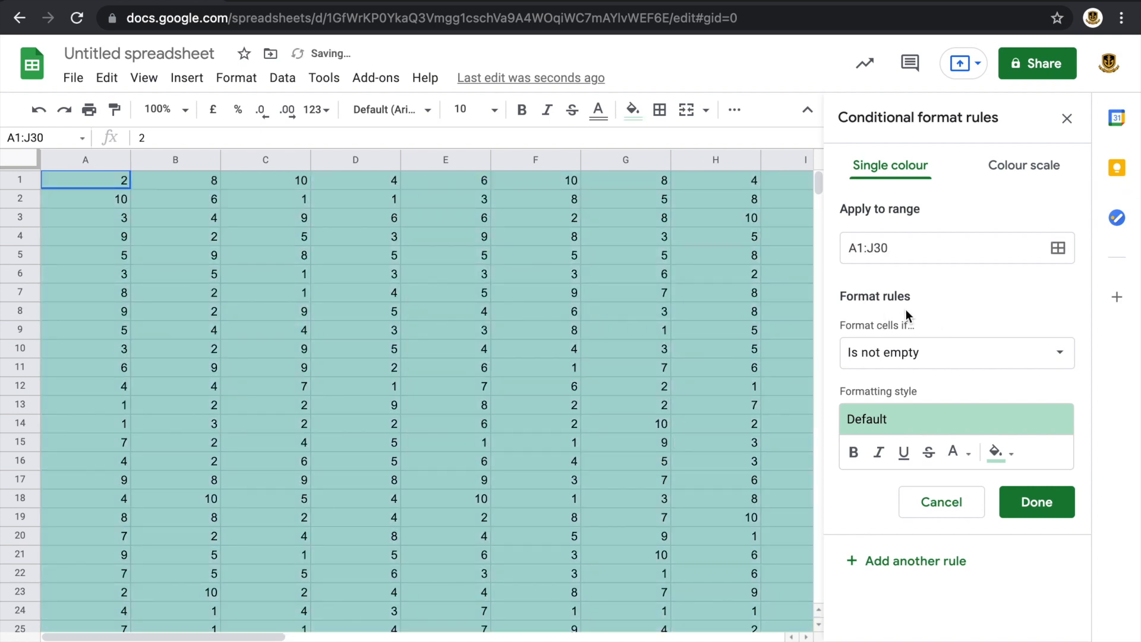
Step: Set the rule's condition to Is between 1 and 4
{"action": "left_click", "coordinate": [921, 357]}
{"action": "scroll", "coordinate": [932, 503], "scroll_direction": "down", "scroll_amount": 3}
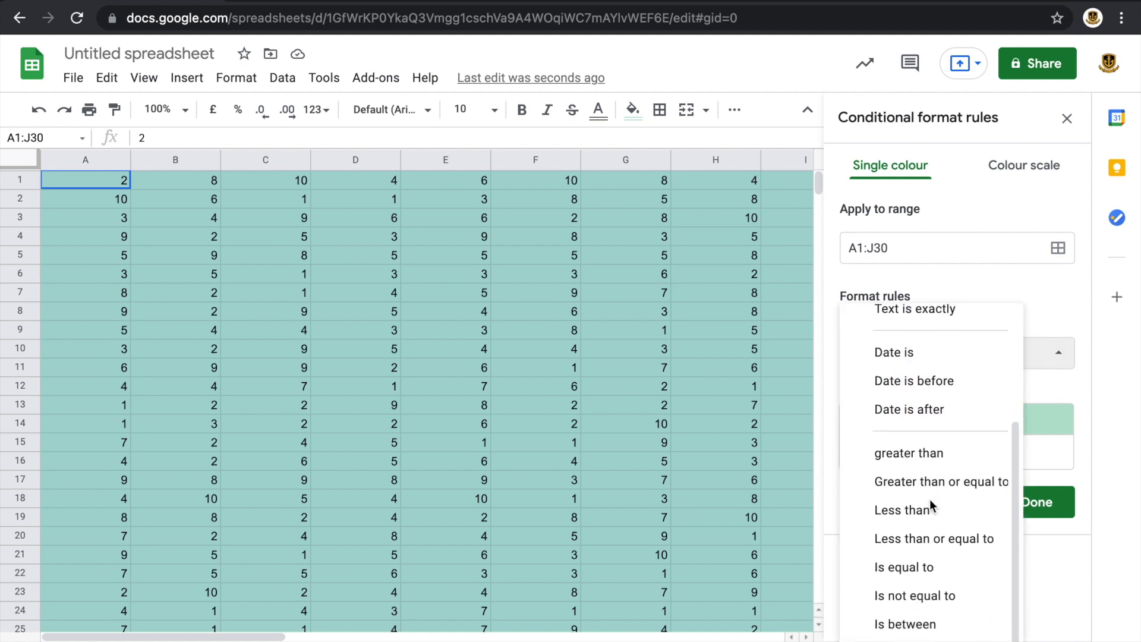
{"action": "scroll", "coordinate": [933, 505], "scroll_direction": "down", "scroll_amount": 1}
{"action": "left_click", "coordinate": [927, 609]}
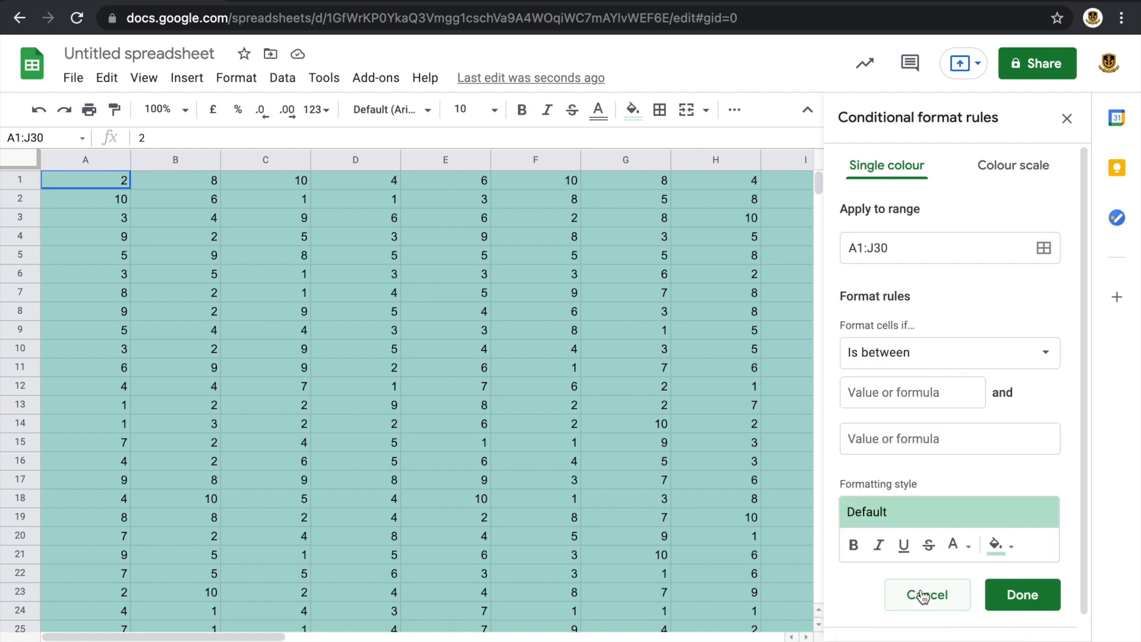
{"action": "left_click", "coordinate": [881, 391]}
{"action": "type", "text": "1"}
{"action": "left_click", "coordinate": [869, 440]}
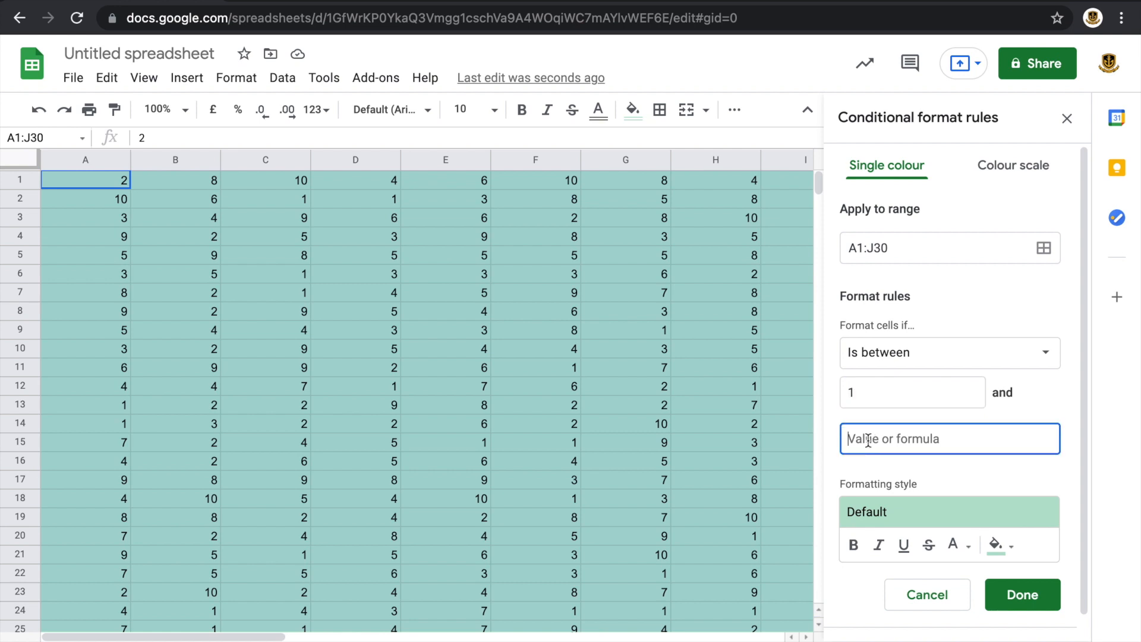
{"action": "type", "text": "4"}
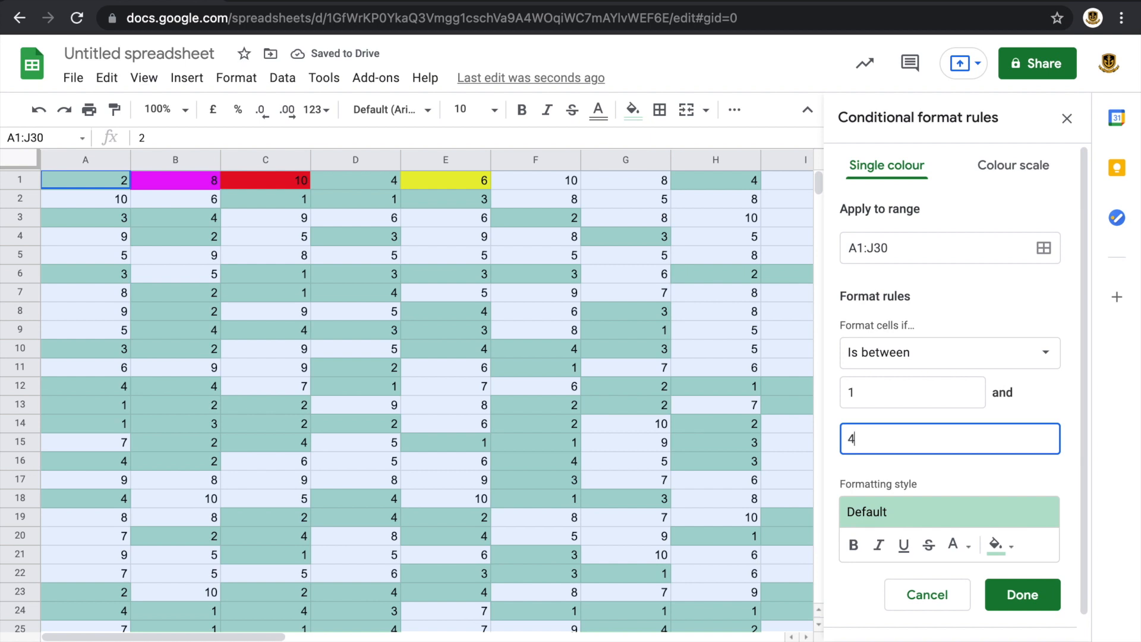
Step: Give the 1 to 4 rule a bright green fill and save the rule
{"action": "left_click", "coordinate": [997, 549]}
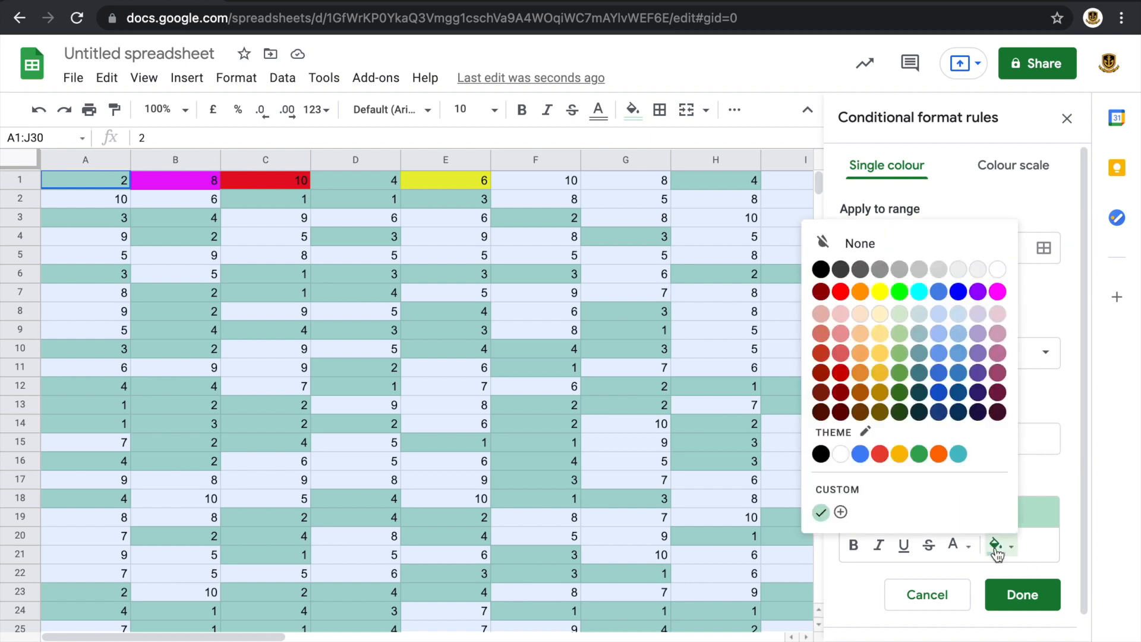
{"action": "left_click", "coordinate": [900, 292]}
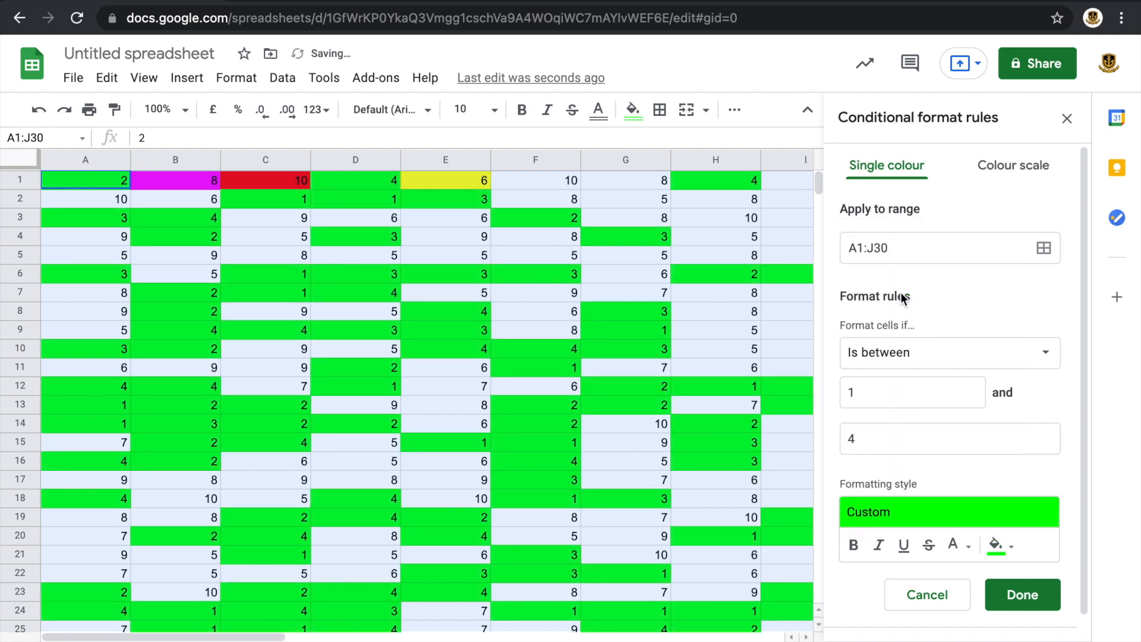
{"action": "left_click", "coordinate": [1022, 594]}
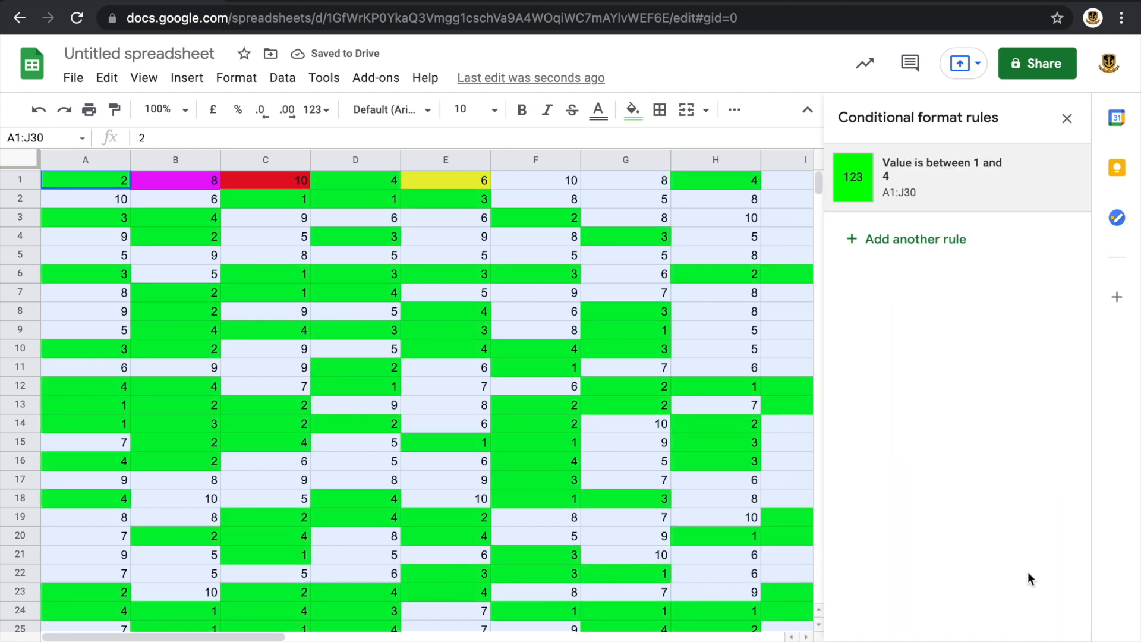
Step: Add a second rule for A1:J30 with the condition Is between 5 and 7
{"action": "left_click", "coordinate": [916, 240]}
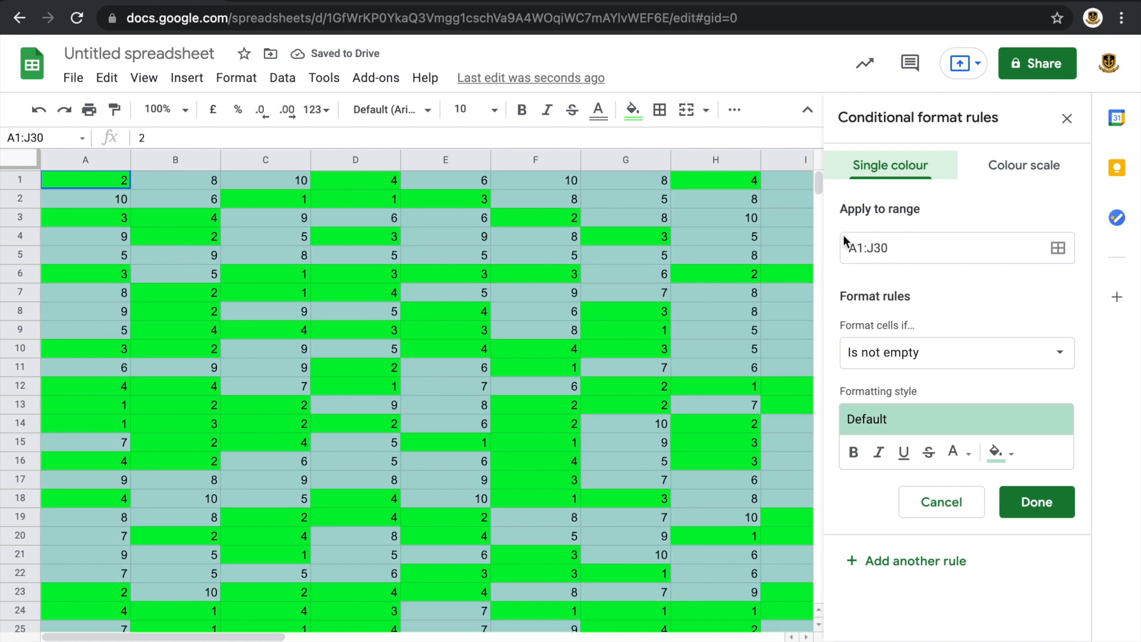
{"action": "left_click", "coordinate": [934, 357]}
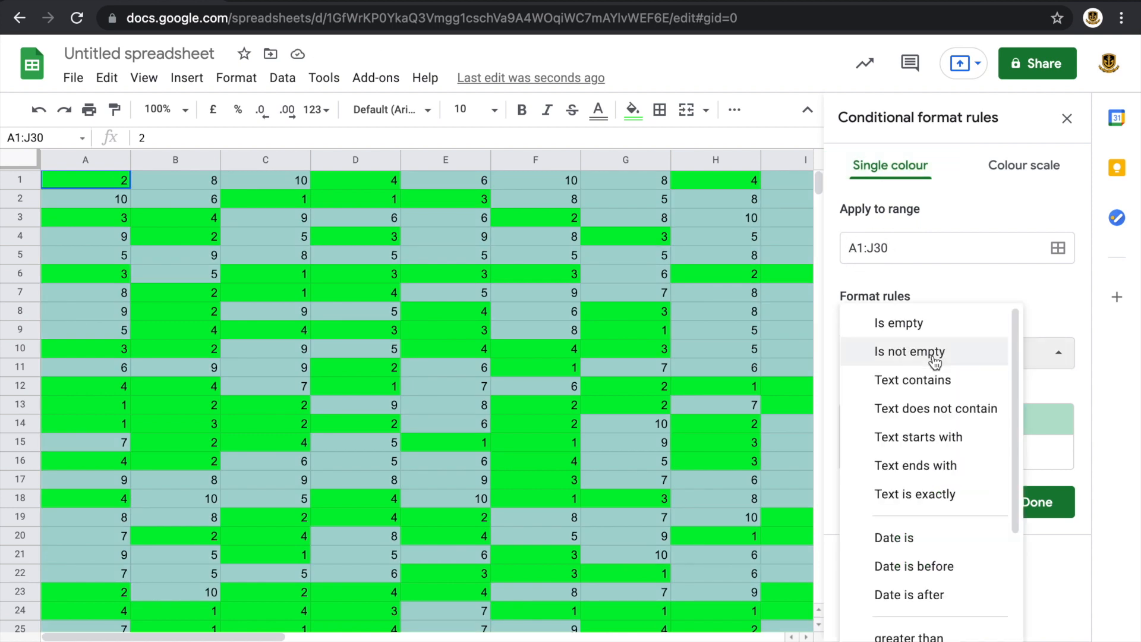
{"action": "scroll", "coordinate": [943, 471], "scroll_direction": "down", "scroll_amount": 3}
{"action": "scroll", "coordinate": [943, 621], "scroll_direction": "down", "scroll_amount": 1}
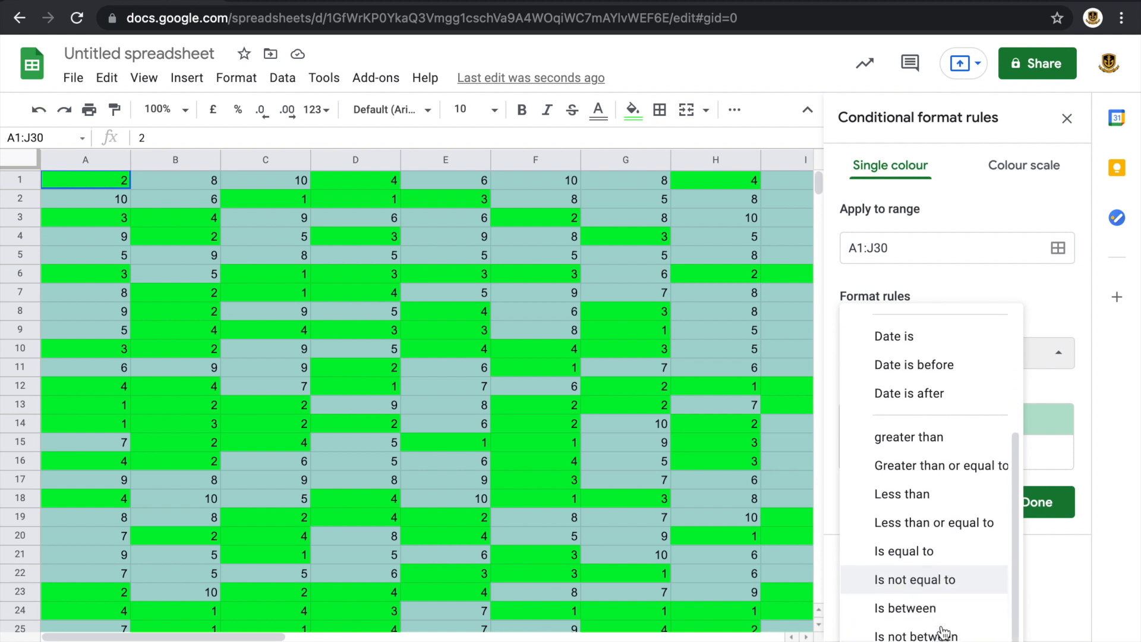
{"action": "left_click", "coordinate": [935, 610]}
{"action": "left_click", "coordinate": [905, 404]}
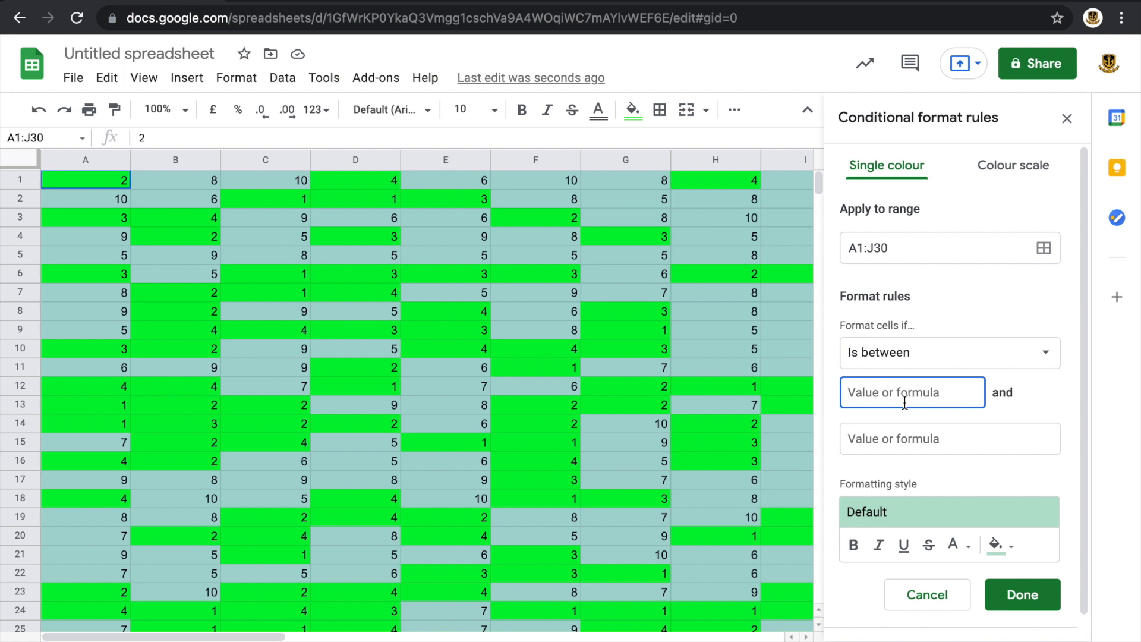
{"action": "type", "text": "5"}
{"action": "left_click", "coordinate": [893, 433]}
{"action": "type", "text": "7"}
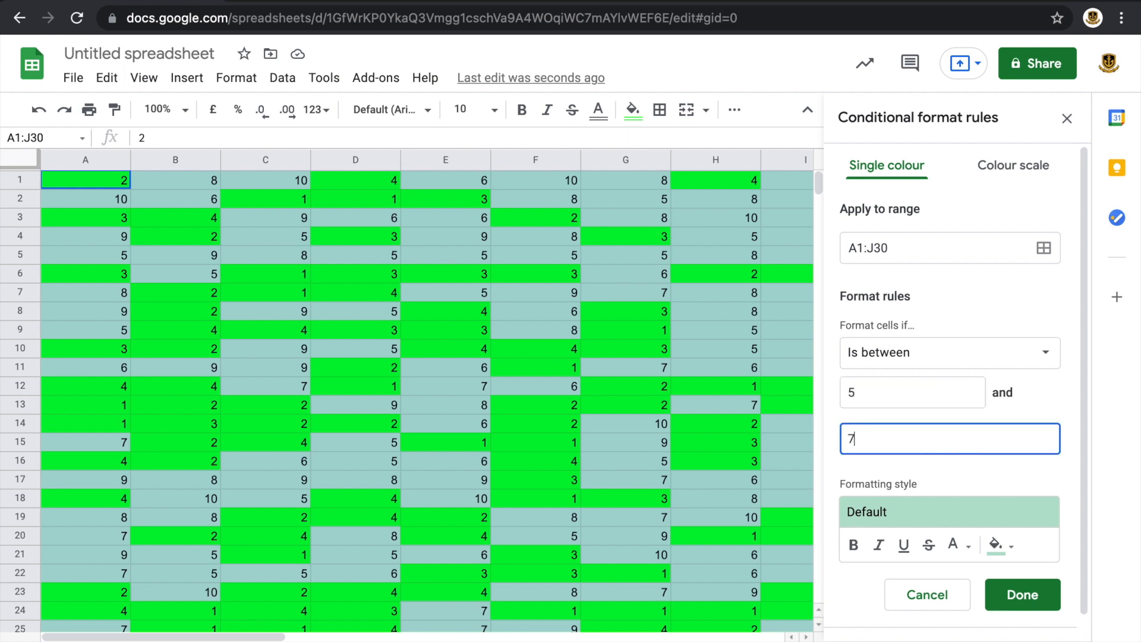
Step: Give the 5 to 7 rule a yellow fill and save the rule
{"action": "left_click", "coordinate": [995, 544]}
{"action": "left_click", "coordinate": [880, 292]}
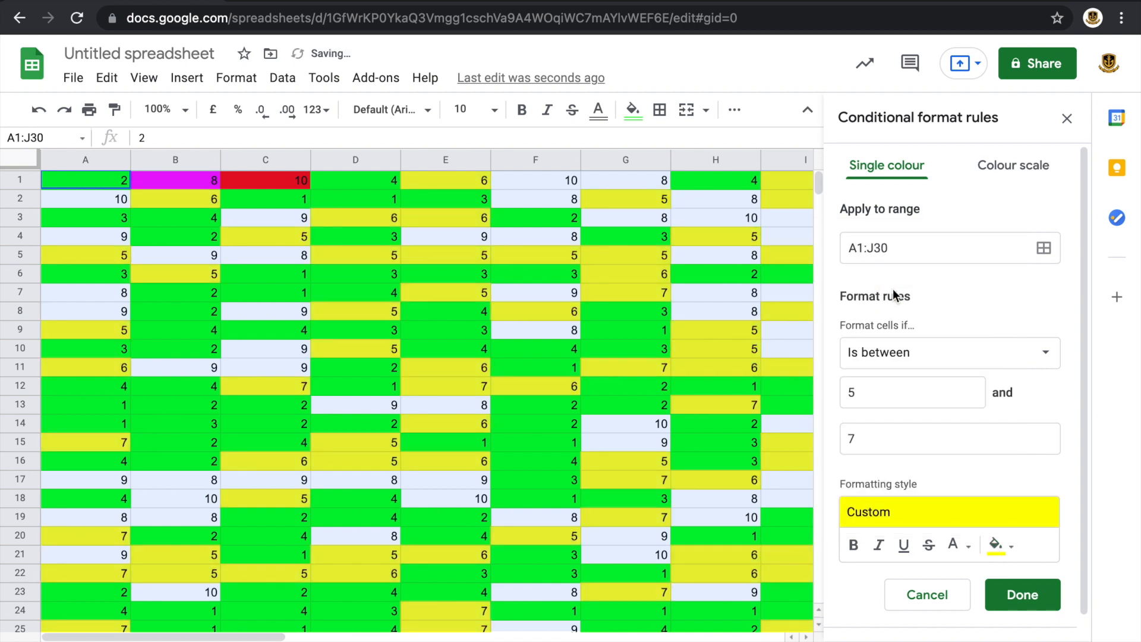
{"action": "left_click", "coordinate": [1021, 595]}
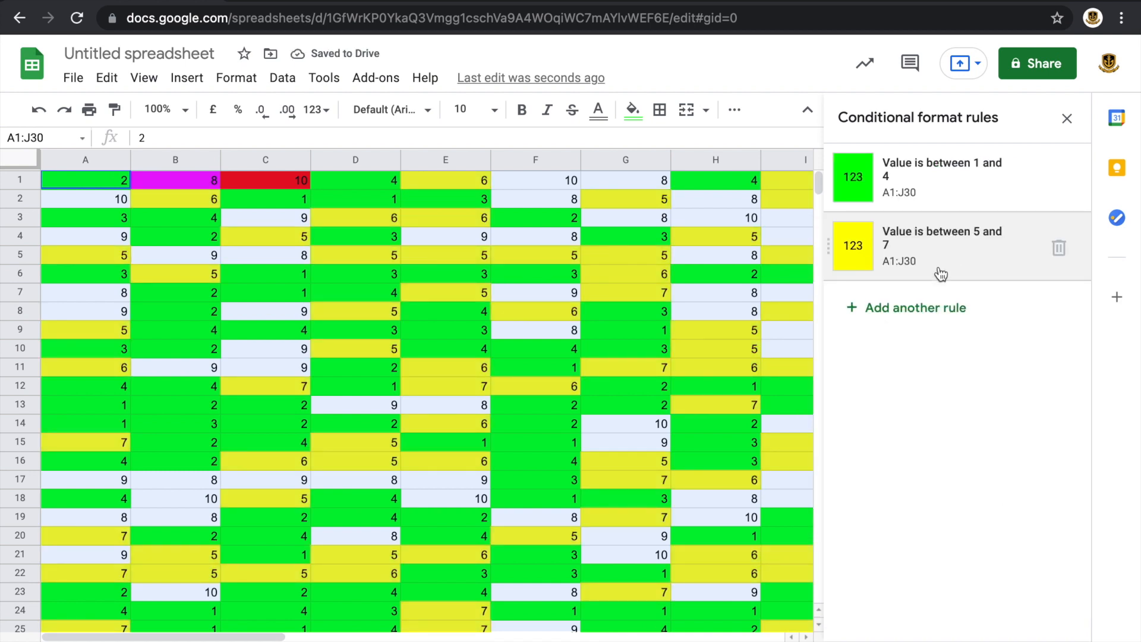
Step: Add a third rule for A1:J30 with the condition Is between 8 and 9
{"action": "left_click", "coordinate": [929, 314]}
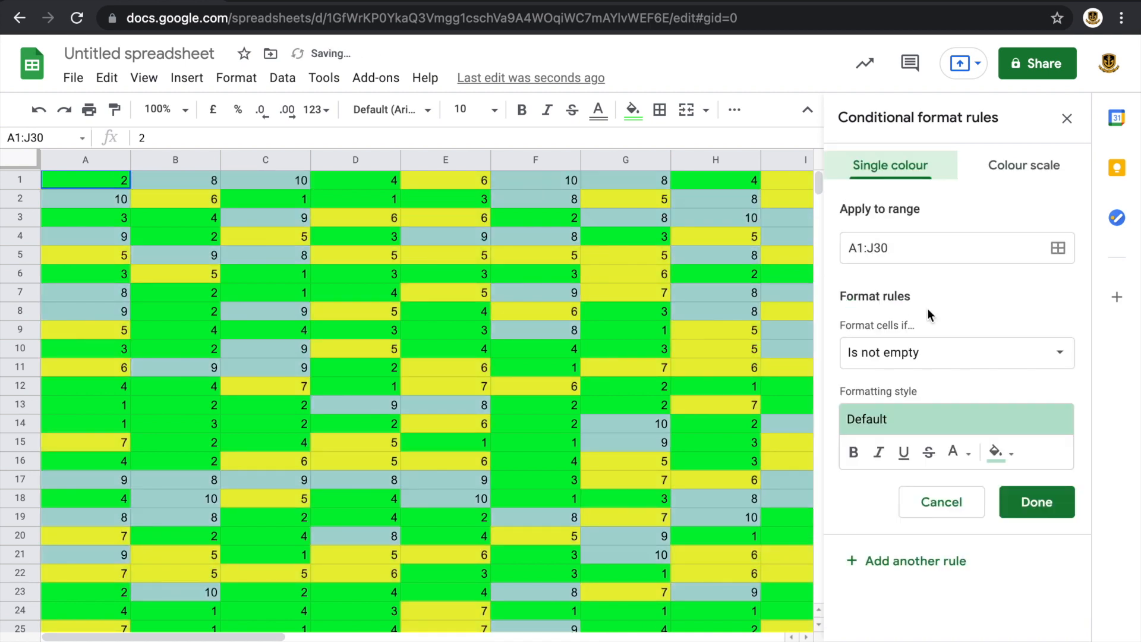
{"action": "left_click", "coordinate": [904, 359]}
{"action": "scroll", "coordinate": [912, 438], "scroll_direction": "down", "scroll_amount": 3}
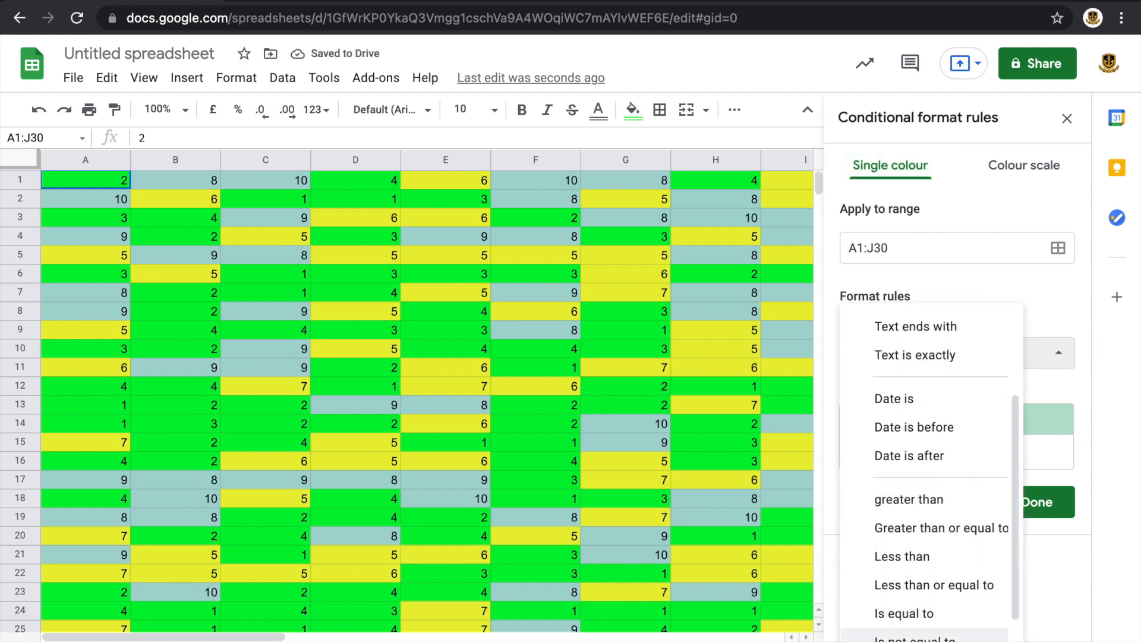
{"action": "scroll", "coordinate": [927, 475], "scroll_direction": "down", "scroll_amount": 2}
{"action": "left_click", "coordinate": [907, 583]}
{"action": "left_click", "coordinate": [900, 392]}
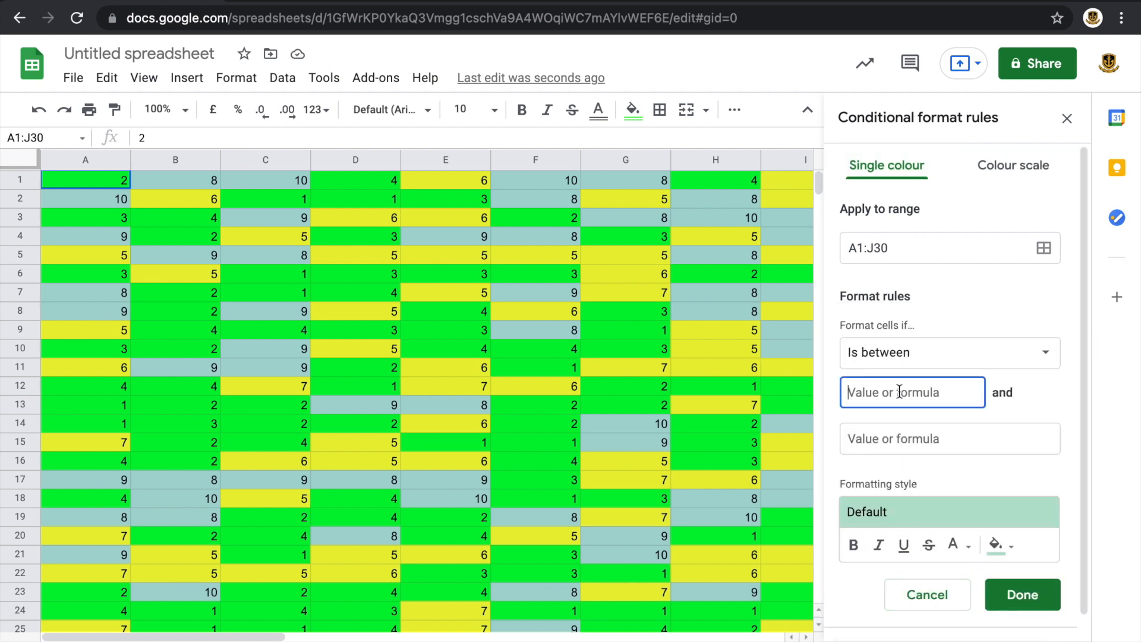
{"action": "type", "text": "8"}
{"action": "left_click", "coordinate": [894, 437]}
{"action": "type", "text": "9"}
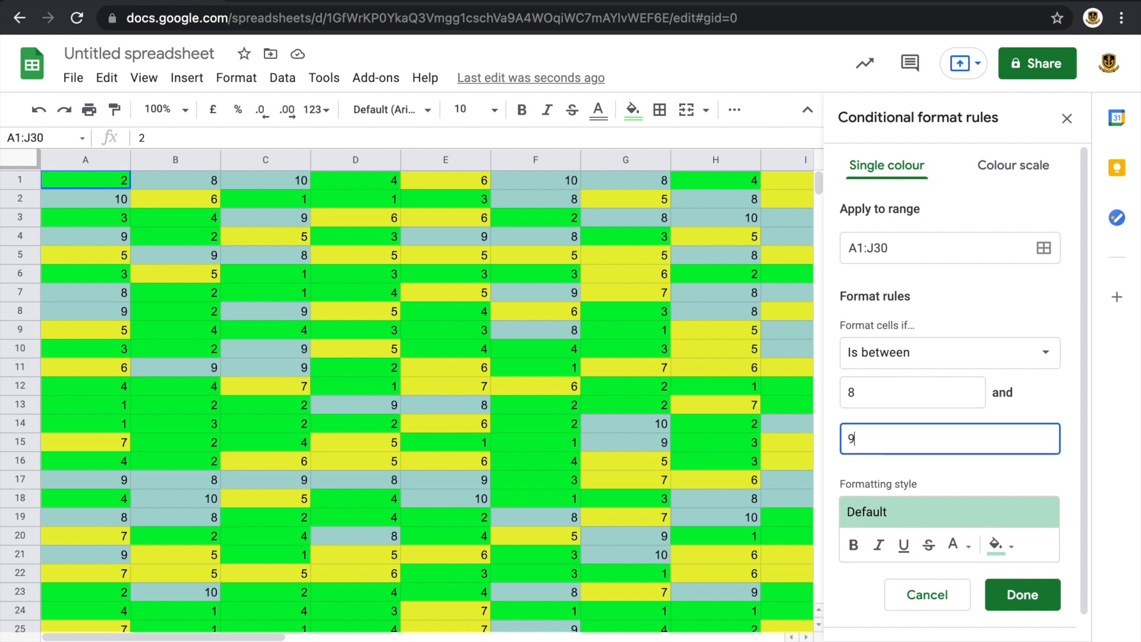
Step: Give the 8 to 9 rule a magenta fill and save the rule
{"action": "left_click", "coordinate": [995, 545]}
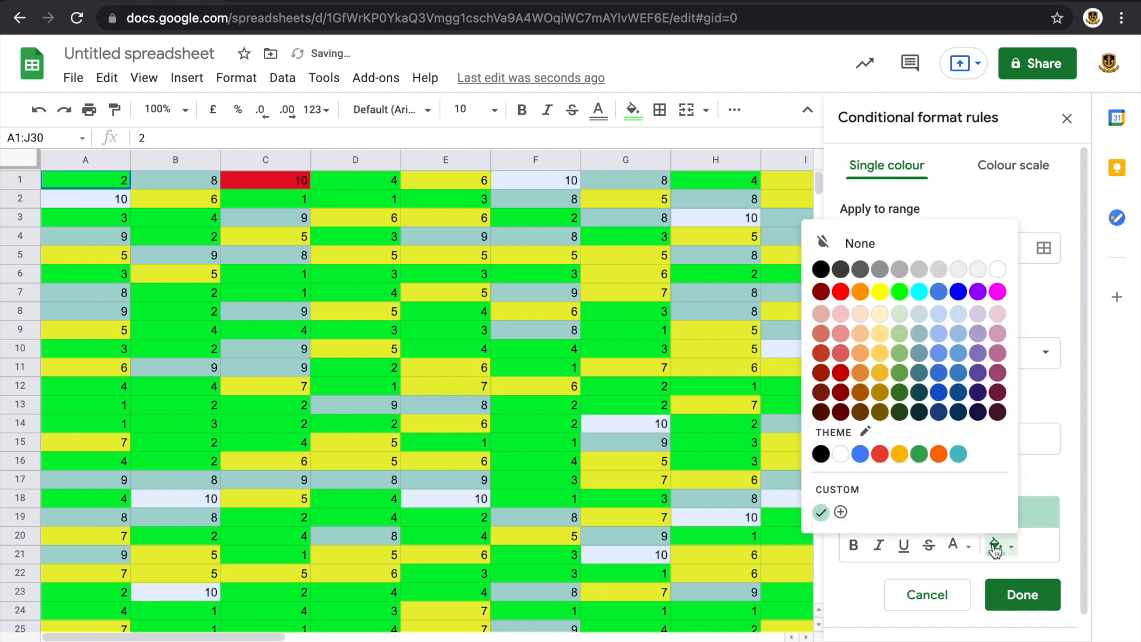
{"action": "left_click", "coordinate": [995, 292]}
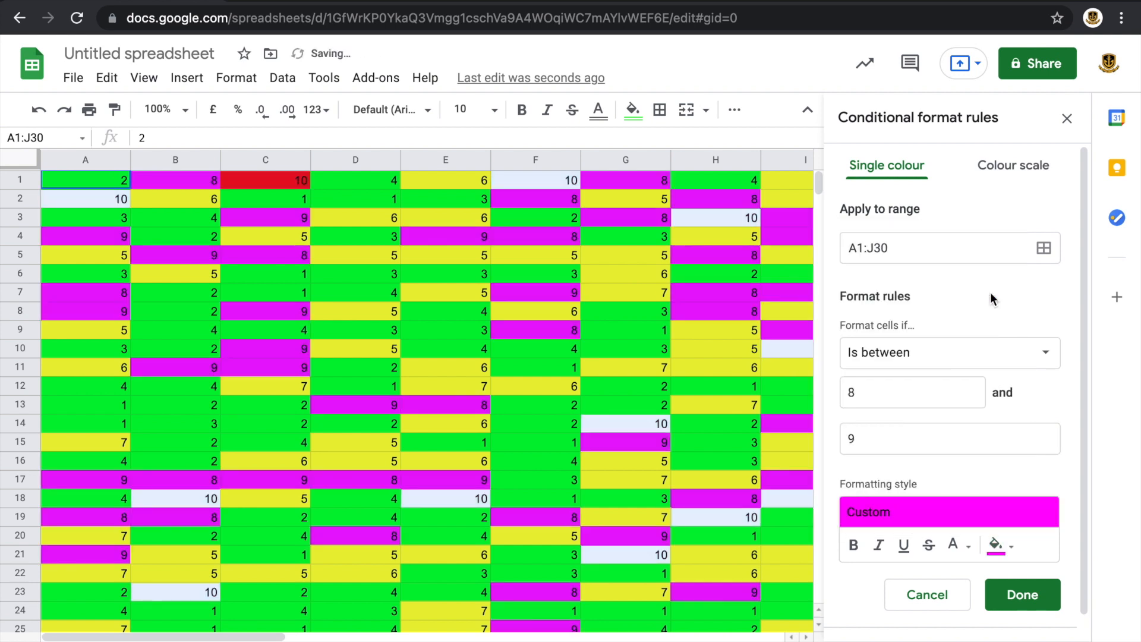
{"action": "left_click", "coordinate": [1032, 596]}
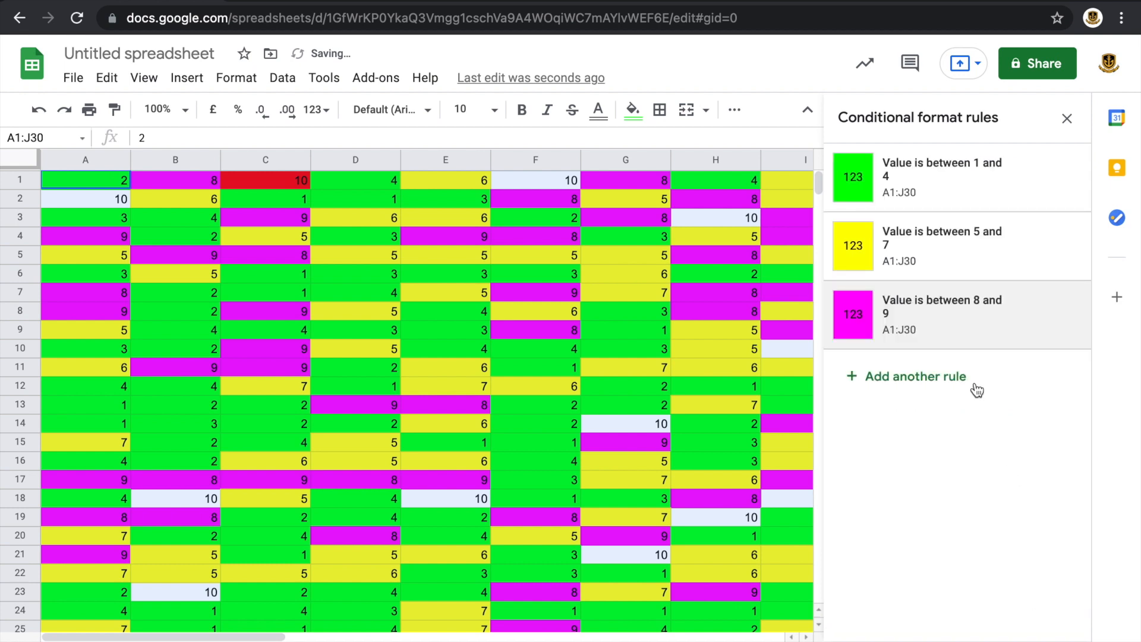
Step: Add a fourth rule for A1:J30 with the condition Is equal to 10
{"action": "left_click", "coordinate": [944, 376]}
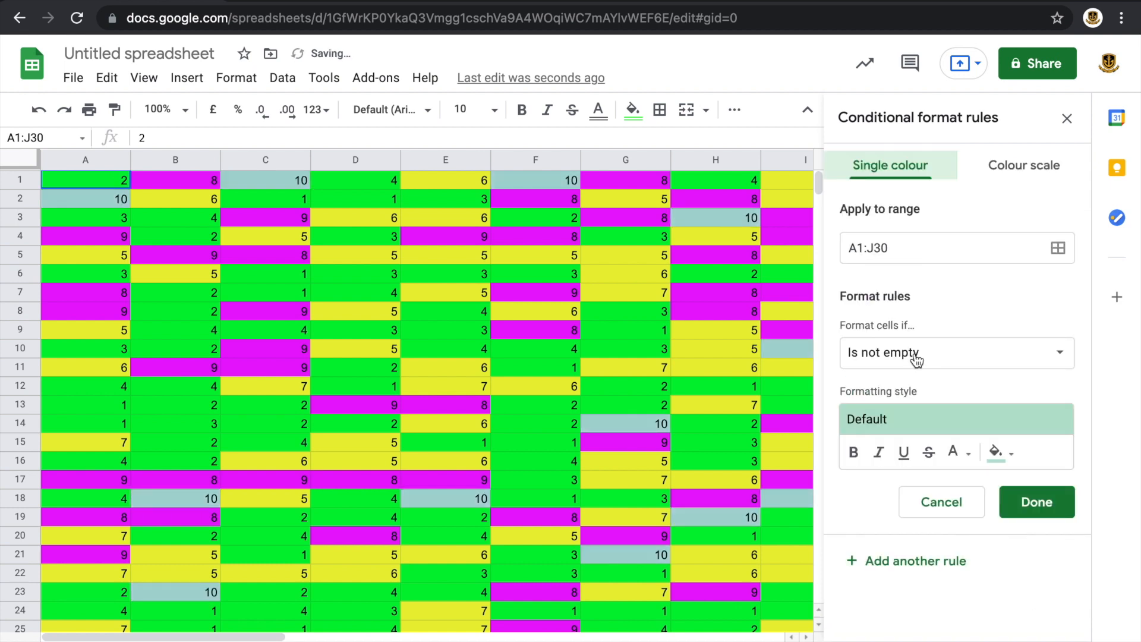
{"action": "left_click", "coordinate": [918, 359]}
{"action": "scroll", "coordinate": [925, 550], "scroll_direction": "down", "scroll_amount": 4}
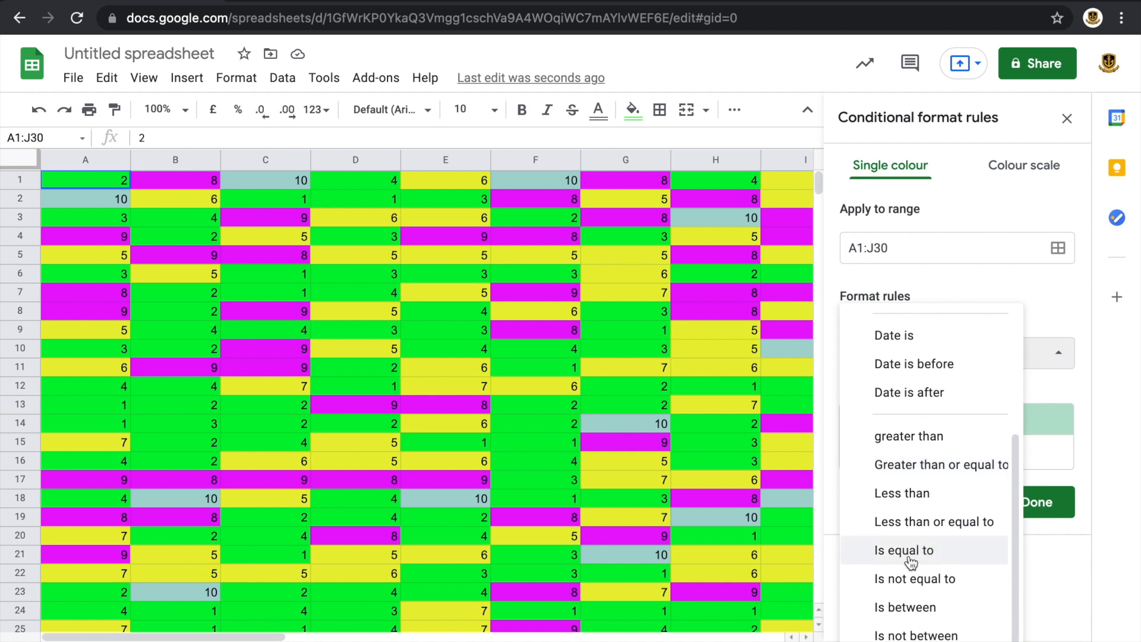
{"action": "left_click", "coordinate": [910, 558]}
{"action": "left_click", "coordinate": [896, 395]}
{"action": "type", "text": "10"}
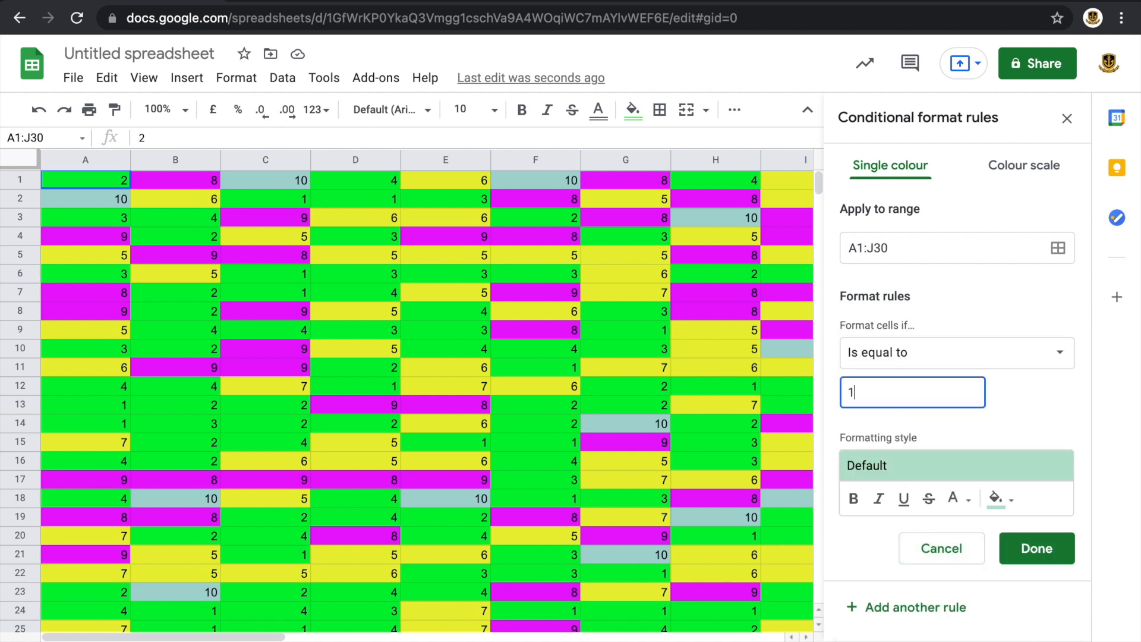
Step: Give the equal to 10 rule a red fill, save it and close the conditional format rules
{"action": "left_click", "coordinate": [1001, 510]}
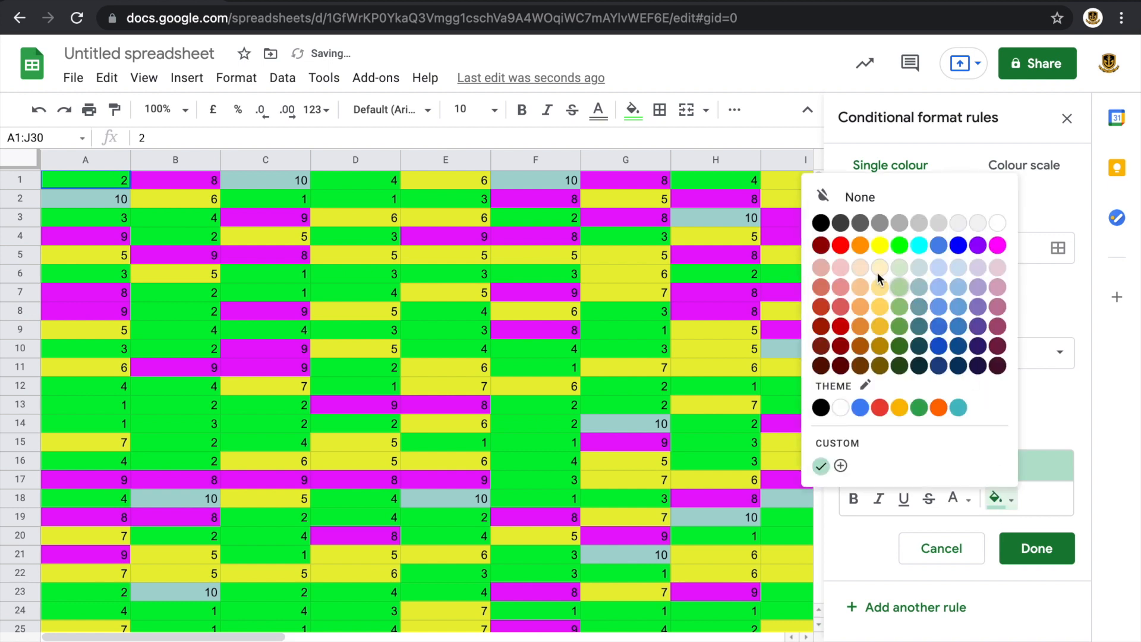
{"action": "left_click", "coordinate": [840, 245]}
{"action": "left_click", "coordinate": [1056, 556]}
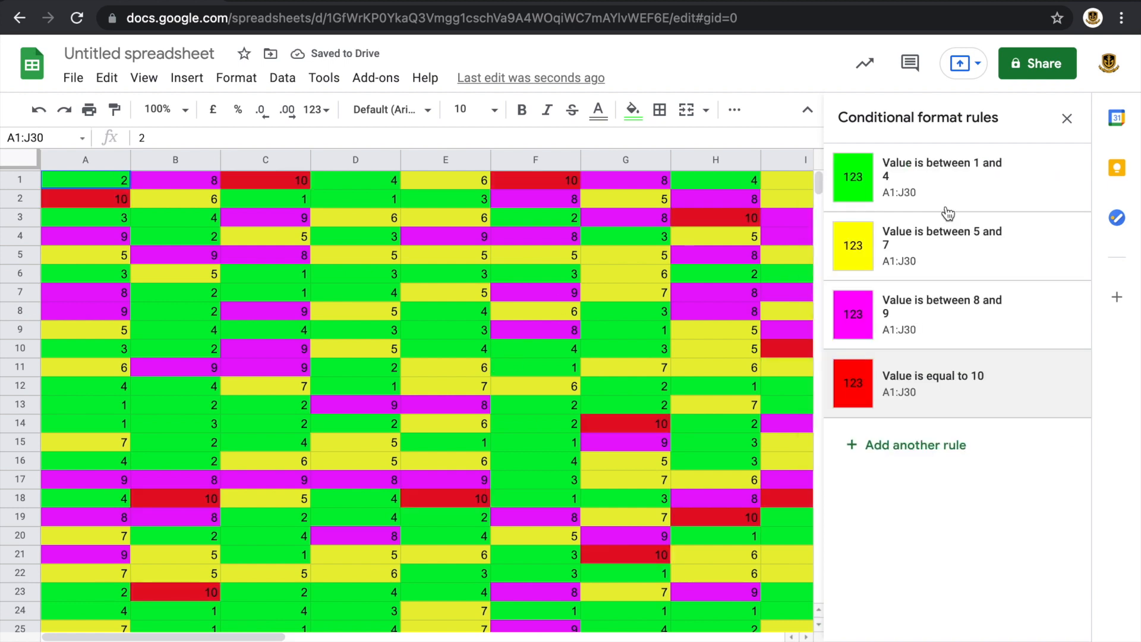
{"action": "left_click", "coordinate": [1067, 119]}
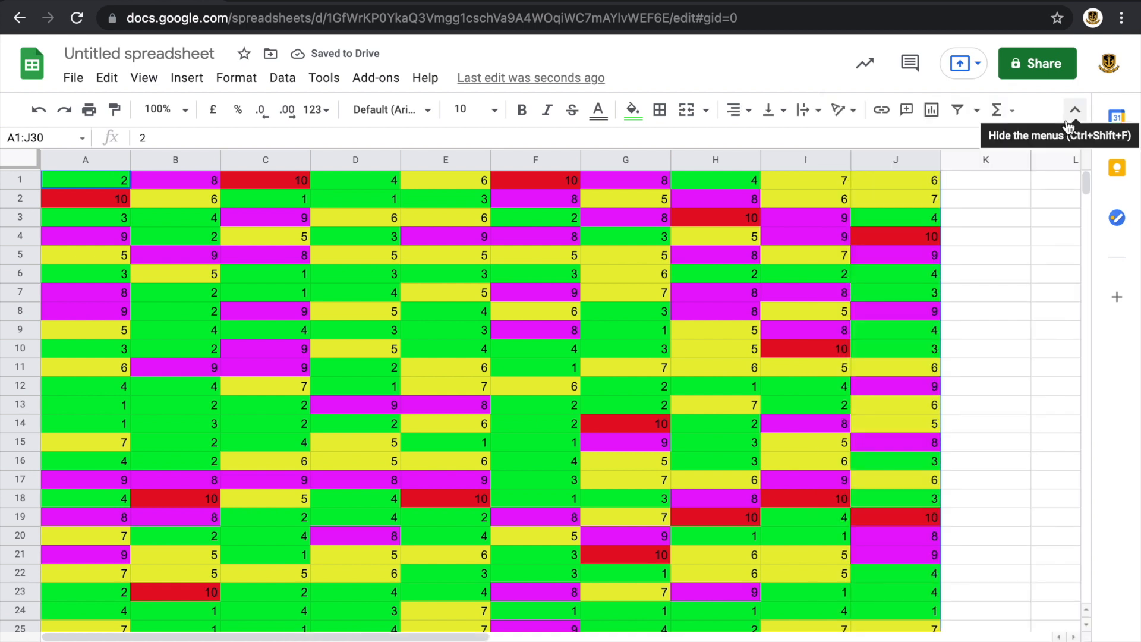